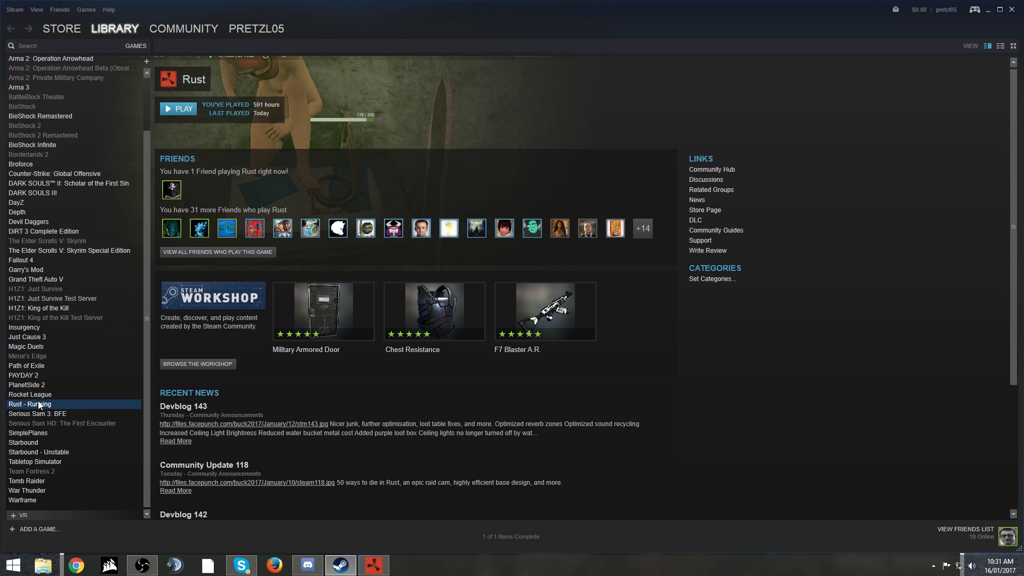
Step: Open Rust's Properties from the Steam library on the Local Files page showing 5427 MB
{"action": "right_click", "coordinate": [39, 405]}
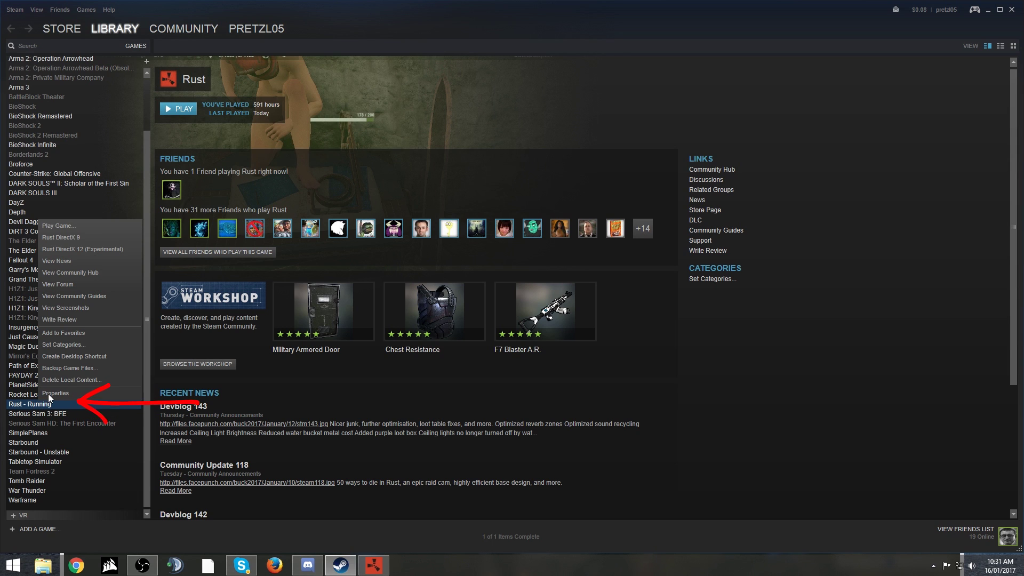
{"action": "left_click", "coordinate": [49, 394]}
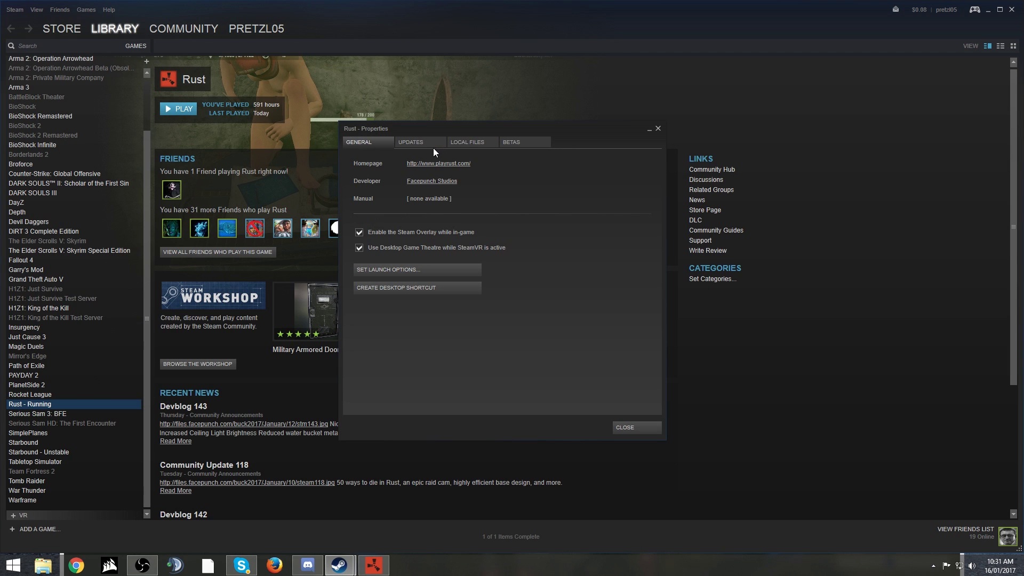
{"action": "left_click", "coordinate": [463, 142]}
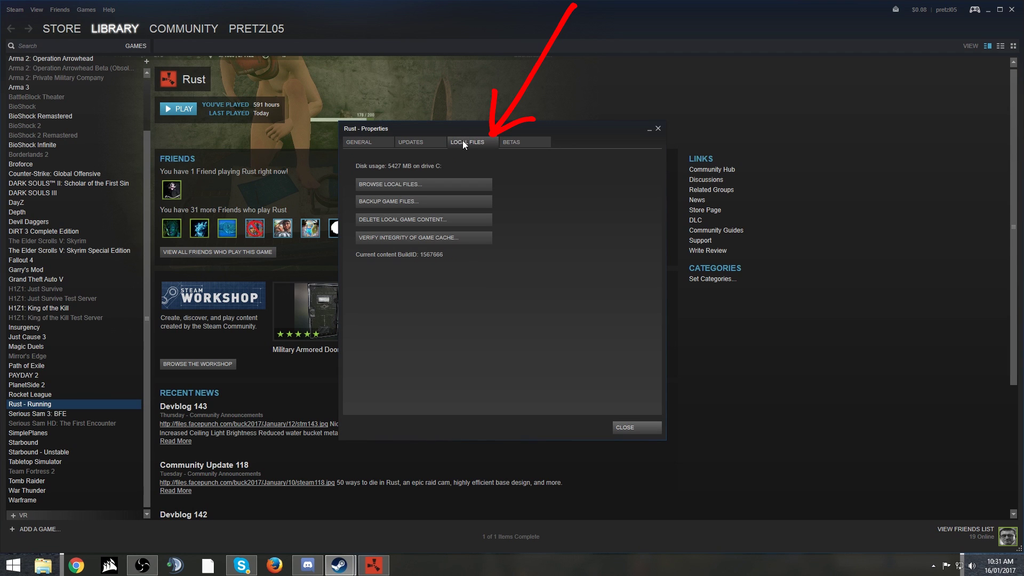
Step: Browse Rust's local files into the Bundles folder and select the workshop folder
{"action": "left_click", "coordinate": [408, 182]}
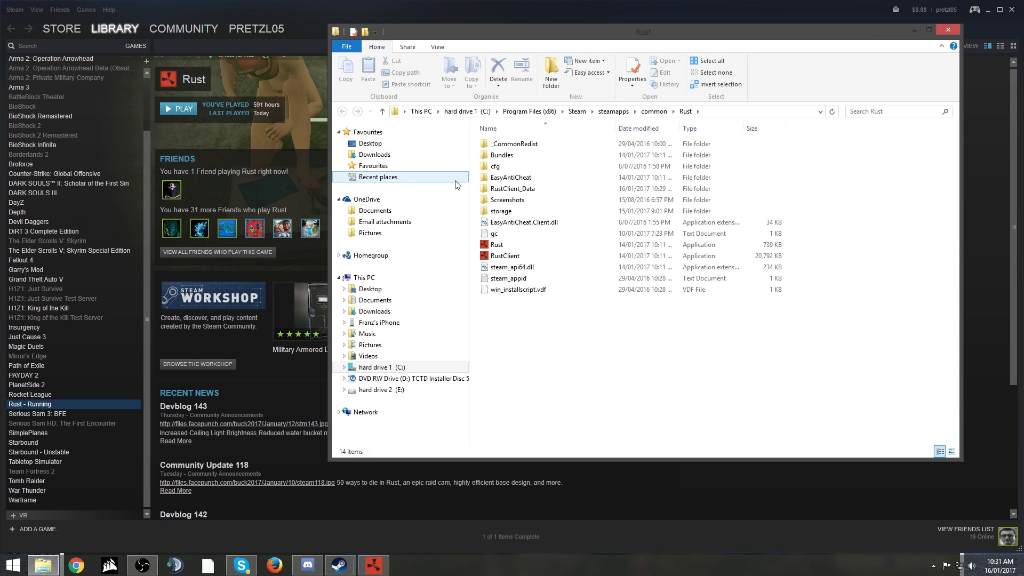
{"action": "double_click", "coordinate": [513, 156]}
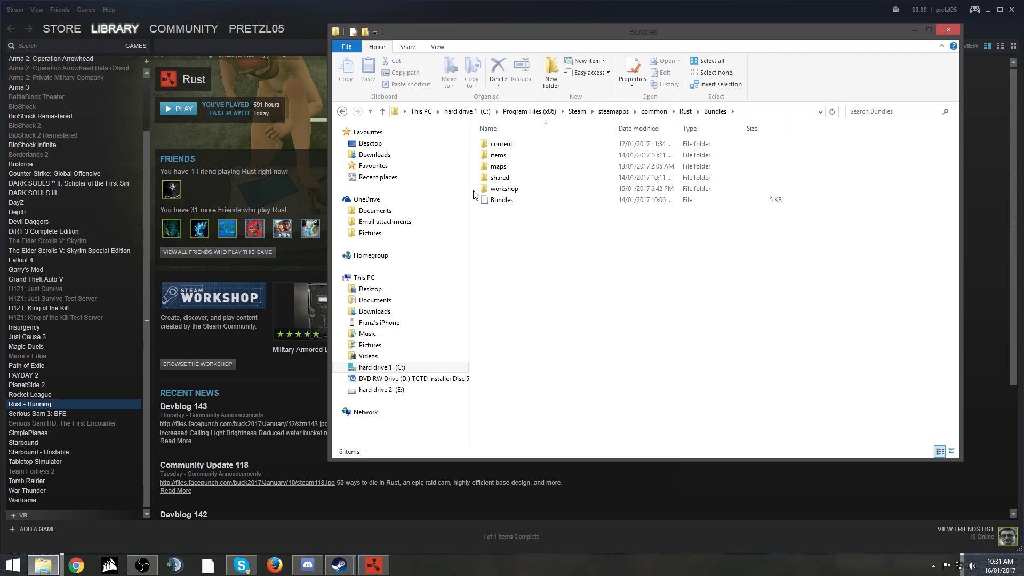
{"action": "left_click", "coordinate": [513, 191]}
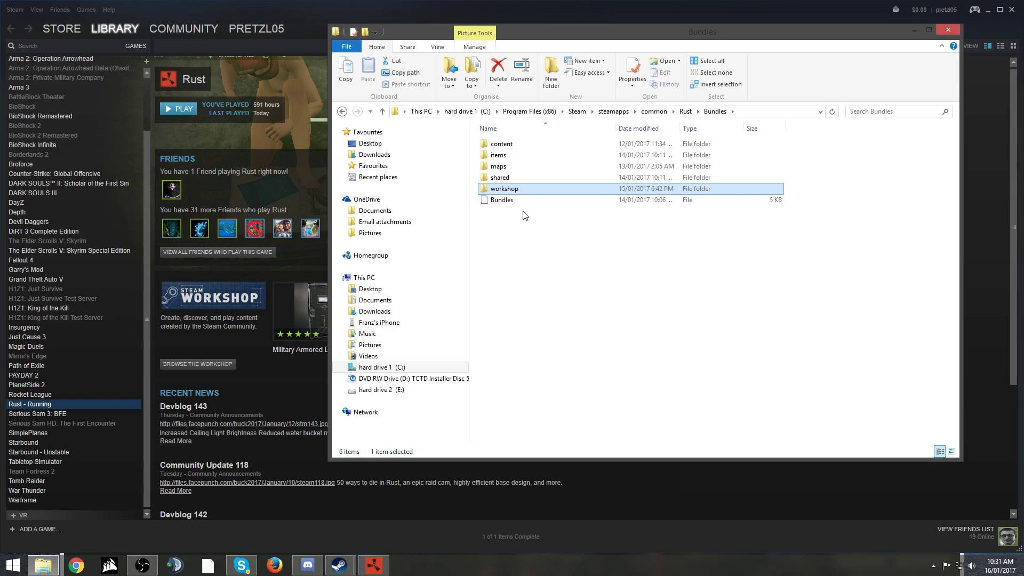
{"action": "right_click", "coordinate": [560, 273]}
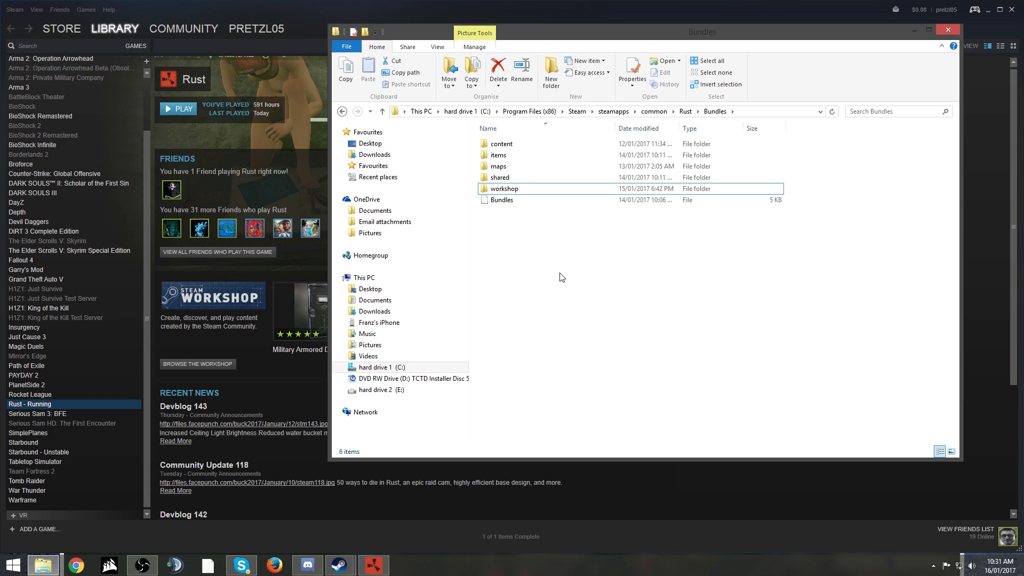
{"action": "mouse_move", "coordinate": [604, 406]}
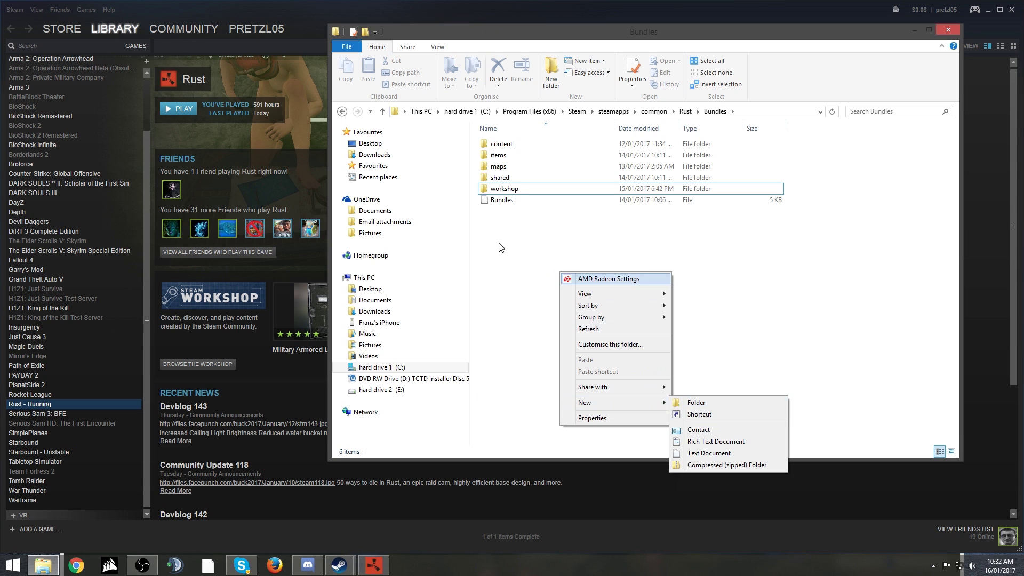
{"action": "left_click", "coordinate": [510, 216]}
{"action": "left_click", "coordinate": [514, 190]}
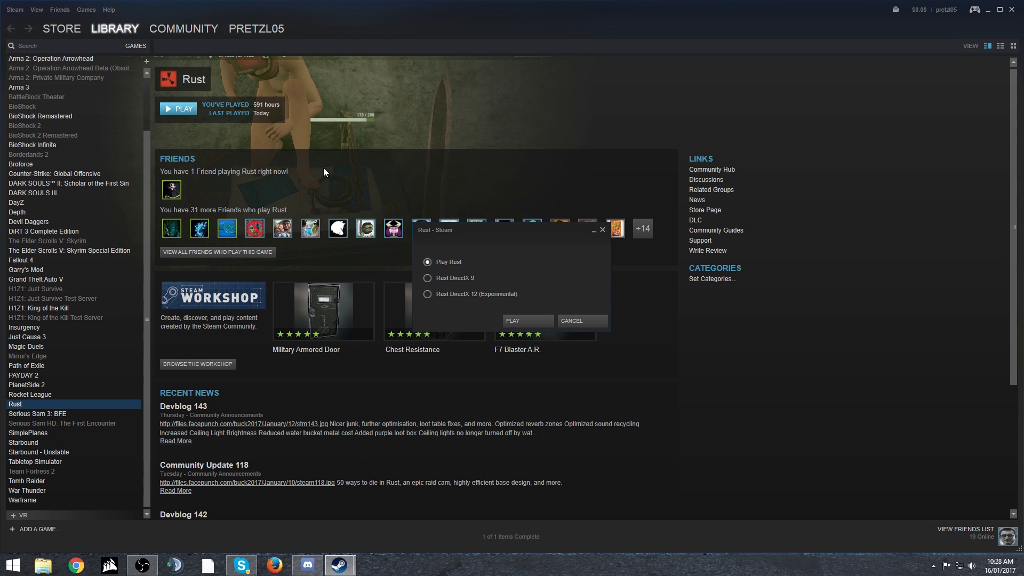
Step: Launch Rust with the default Play Rust option, dismissing the configuration dialog
{"action": "left_click", "coordinate": [523, 322]}
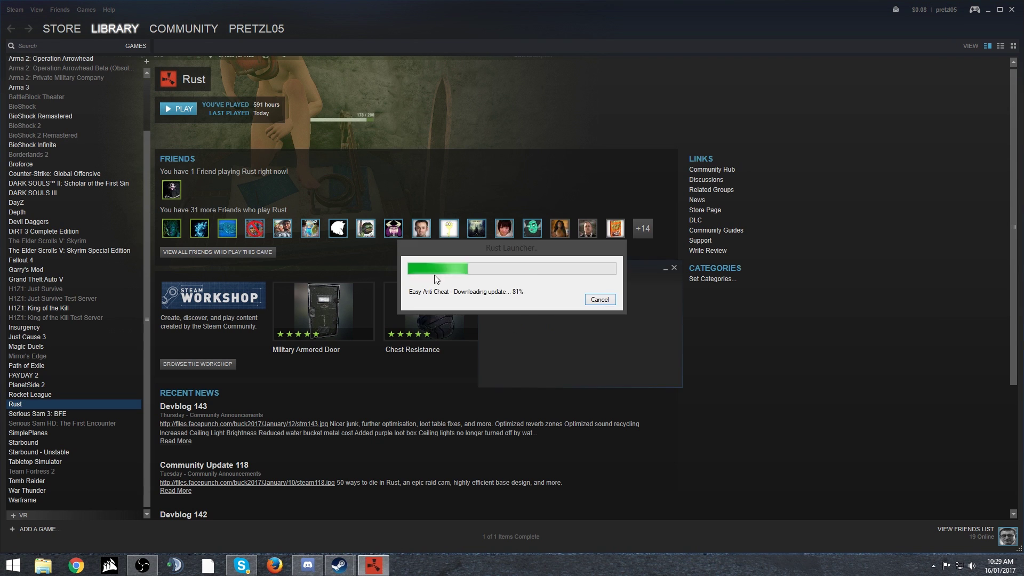
{"action": "left_click", "coordinate": [560, 390]}
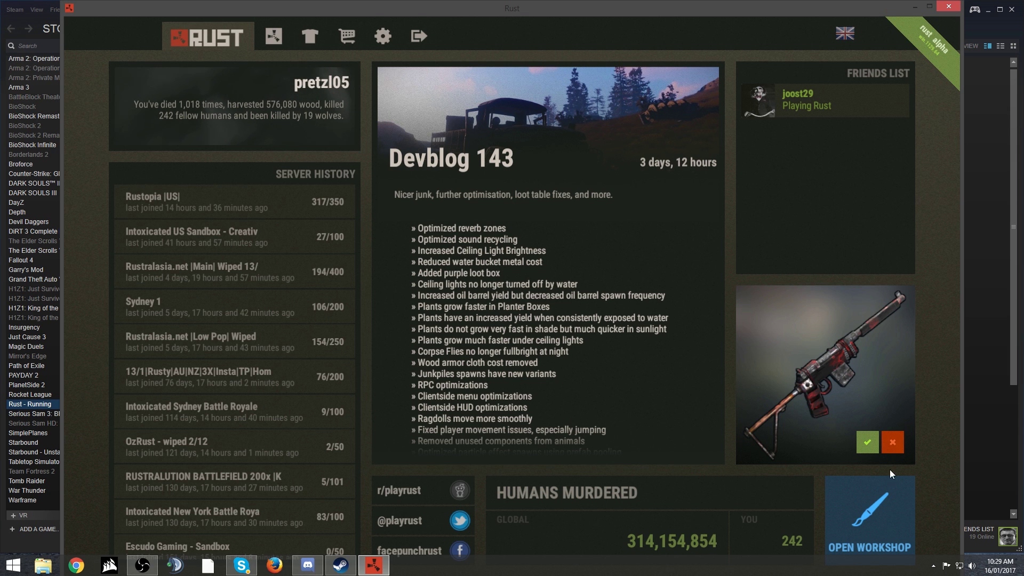
Step: Open the Rust Workshop from the OPEN WORKSHOP tile on the main menu
{"action": "left_click", "coordinate": [854, 522]}
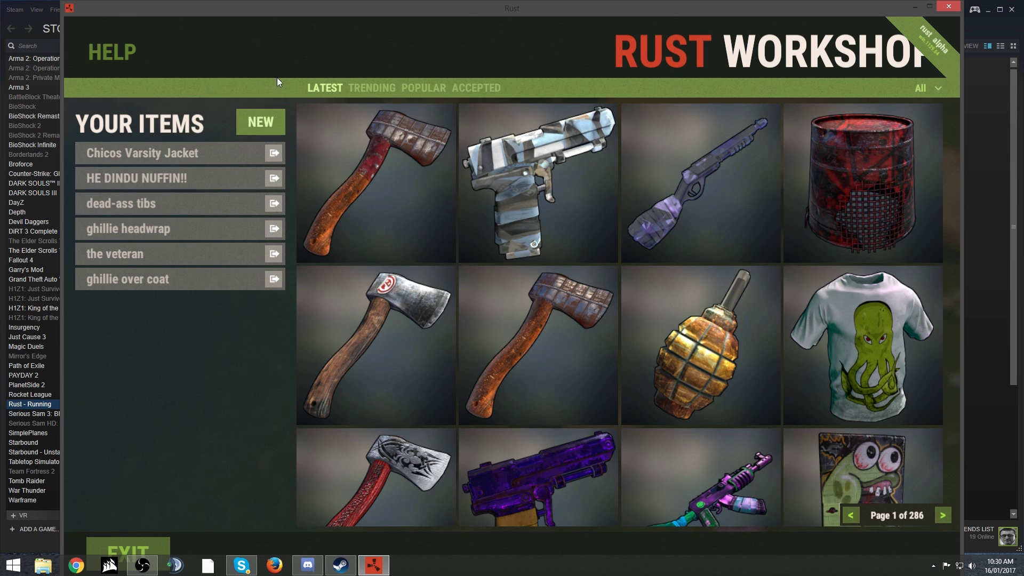
Step: Create a new Hoodie item and save its default texture template as hoodietemplate
{"action": "left_click", "coordinate": [253, 120]}
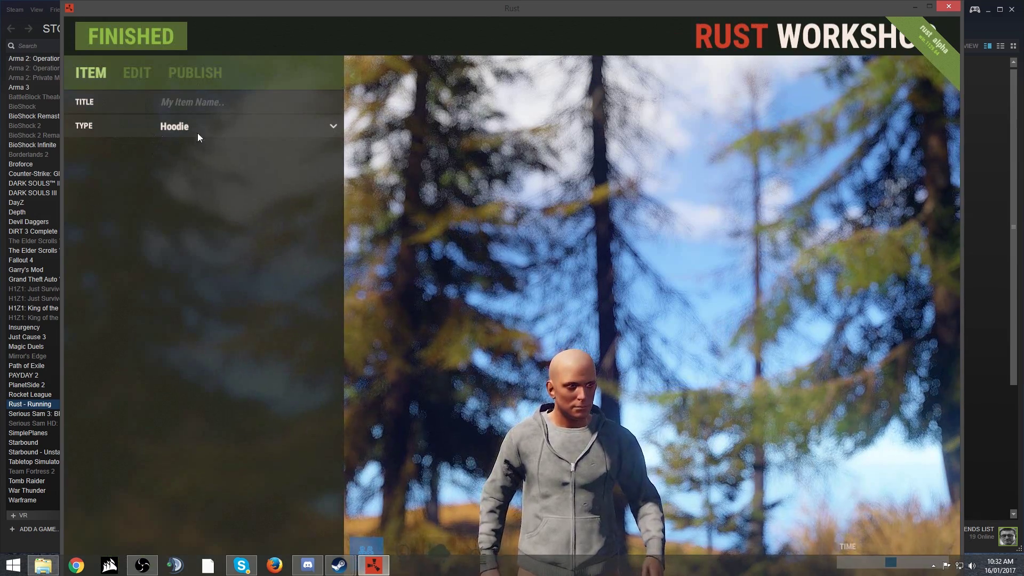
{"action": "left_click", "coordinate": [142, 76]}
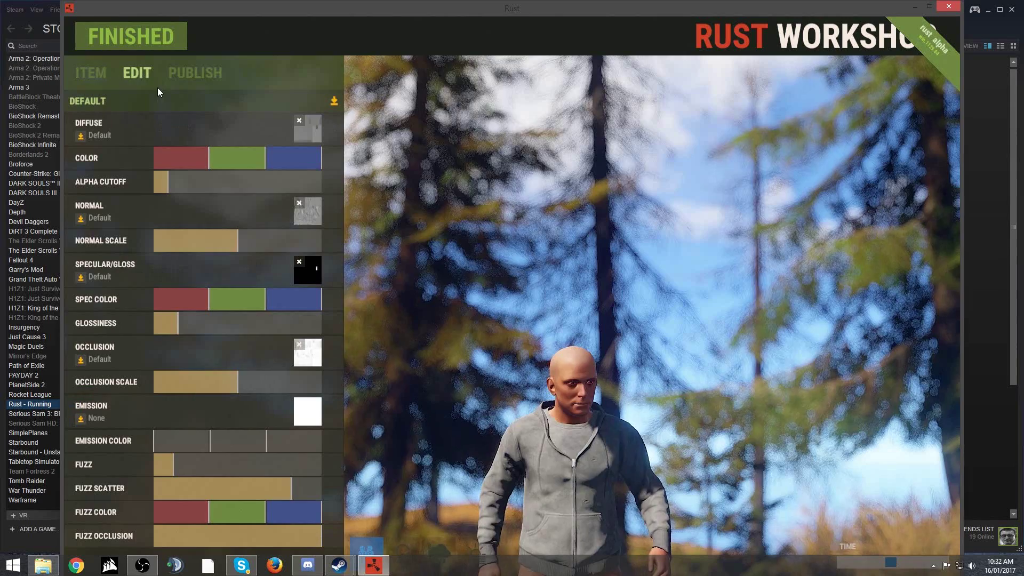
{"action": "left_click", "coordinate": [85, 134]}
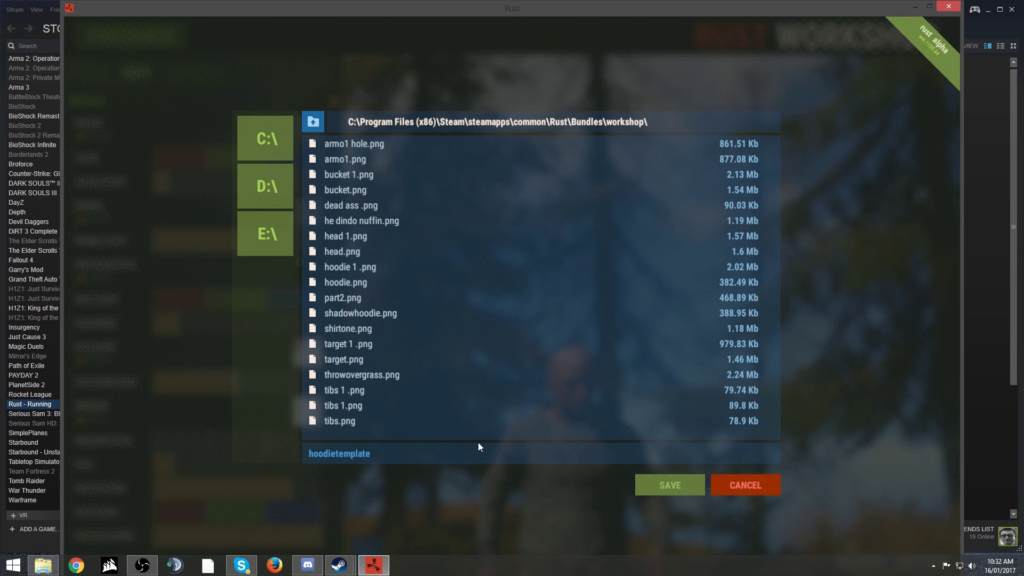
{"action": "left_click", "coordinate": [671, 485]}
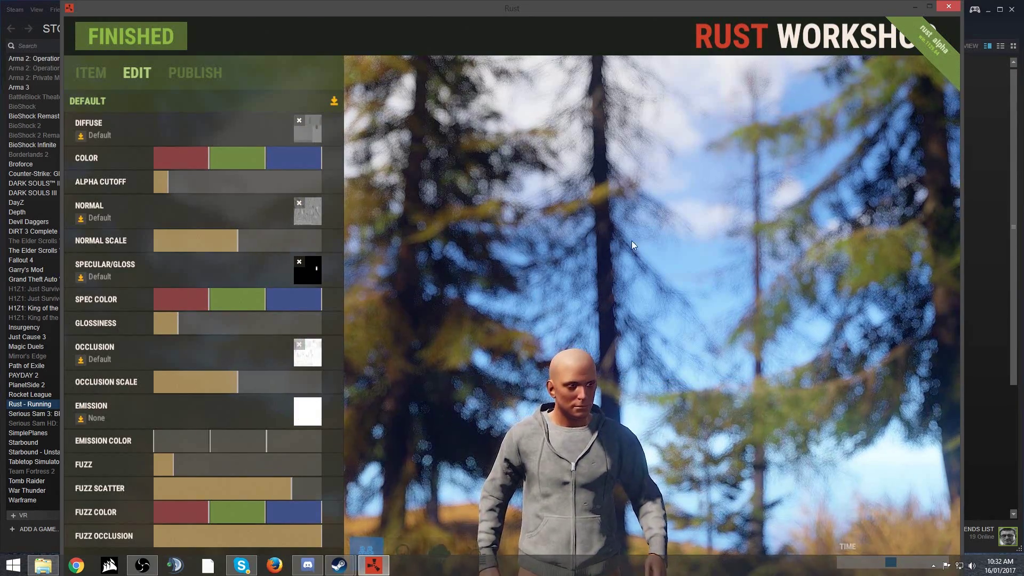
Step: Edit the hoodie texture in Photoshop, erasing a patch of the normal map
{"action": "left_click", "coordinate": [914, 7]}
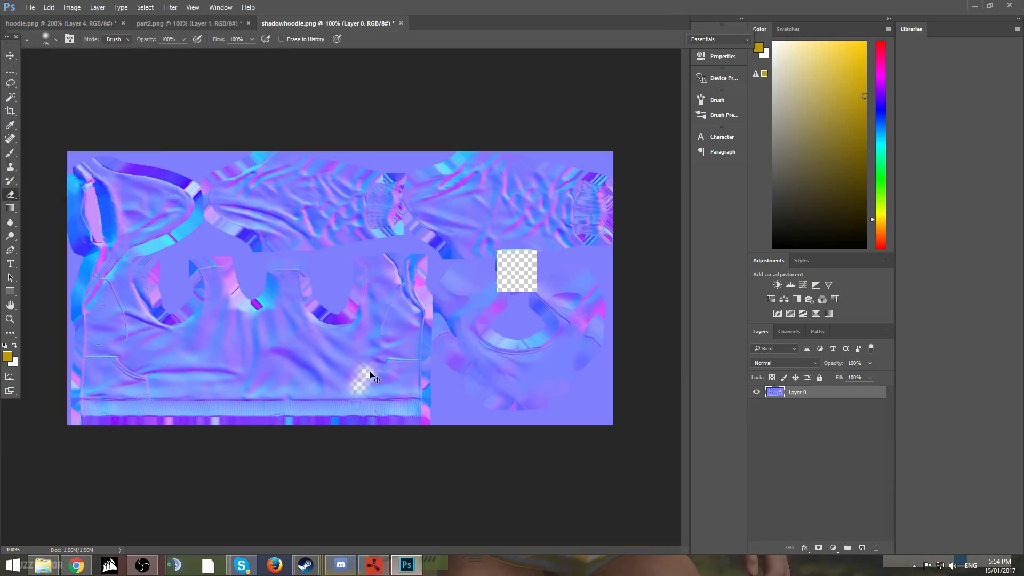
{"action": "left_click_drag", "start_coordinate": [83, 357], "coordinate": [152, 397]}
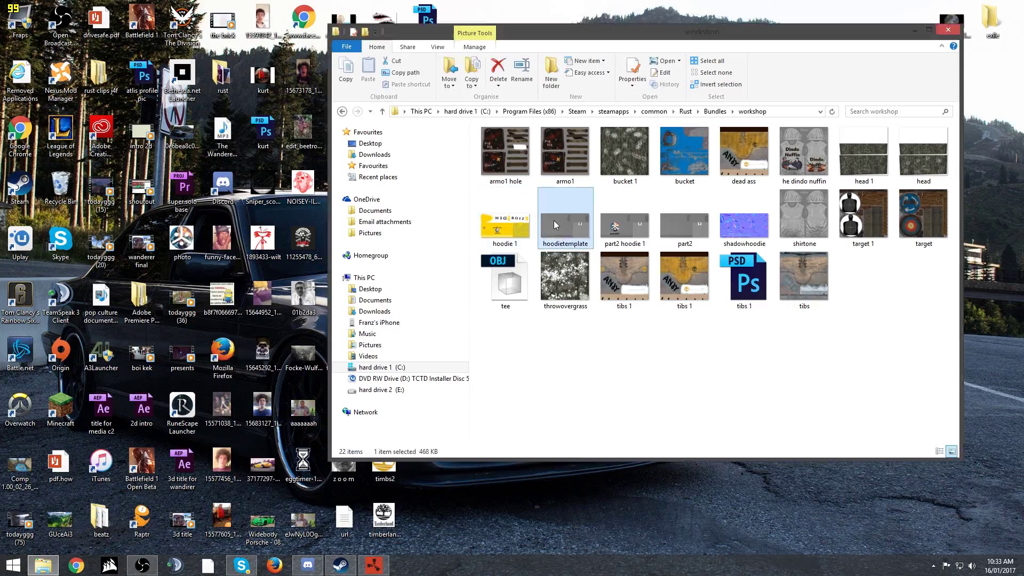
Step: Preview hoodietemplate and hoodie 1 in Photo Viewer, then return to the Rust Workshop editor
{"action": "double_click", "coordinate": [553, 223]}
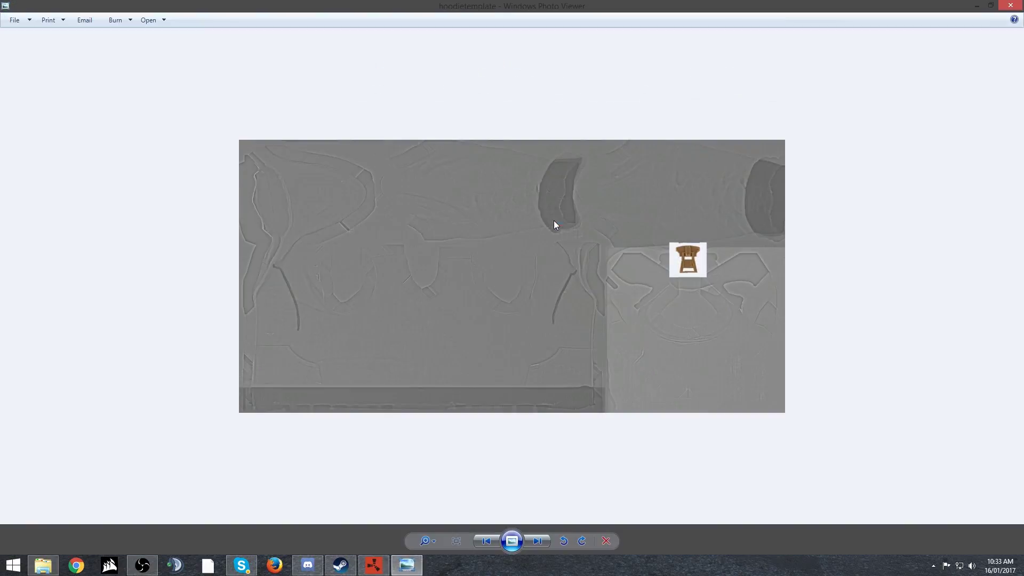
{"action": "left_click", "coordinate": [485, 542]}
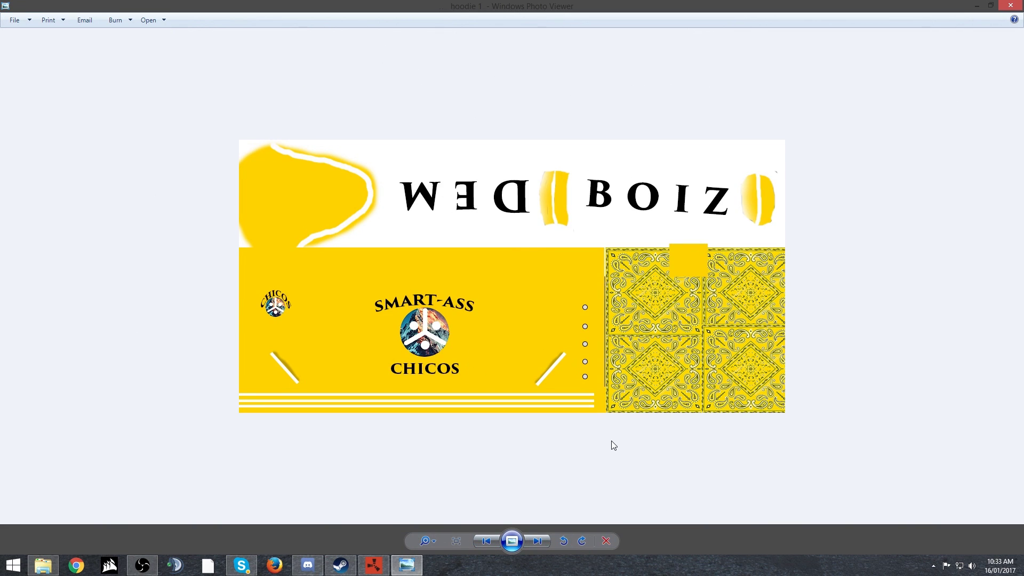
{"action": "left_click", "coordinate": [1010, 6]}
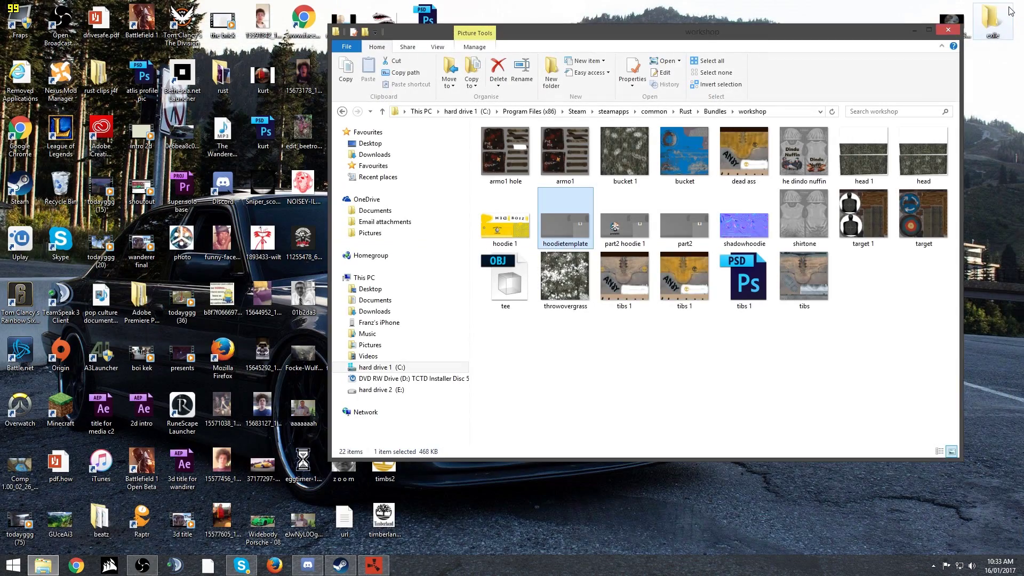
{"action": "left_click", "coordinate": [915, 31]}
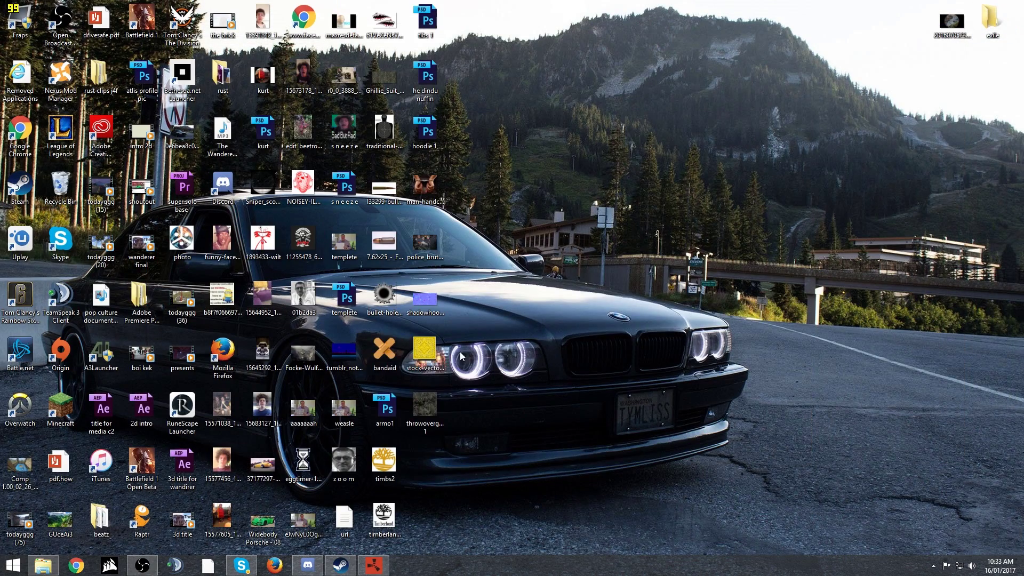
{"action": "left_click", "coordinate": [374, 565]}
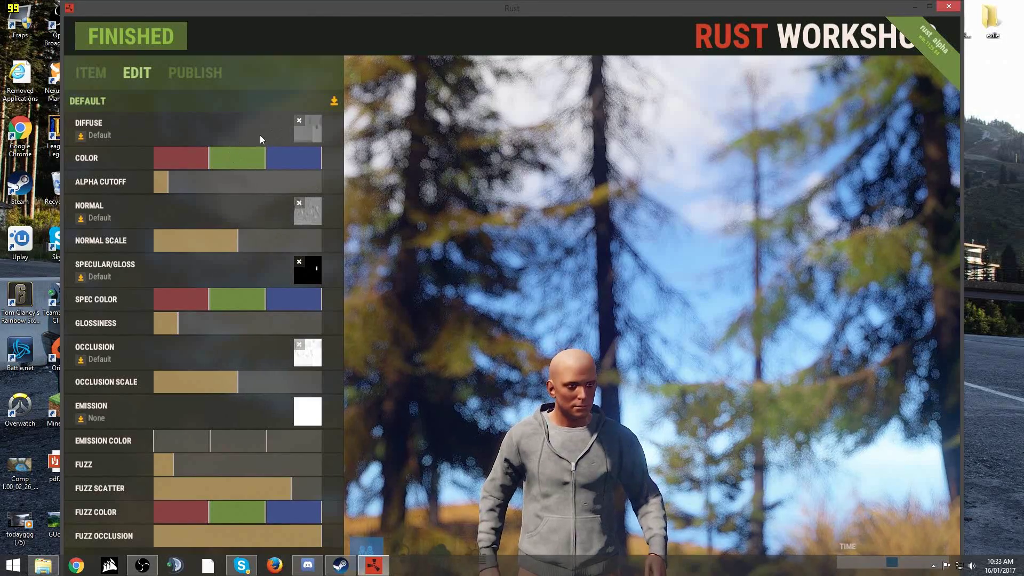
Step: Load hoodie 1 .png as the hoodie's diffuse texture
{"action": "left_click", "coordinate": [314, 135]}
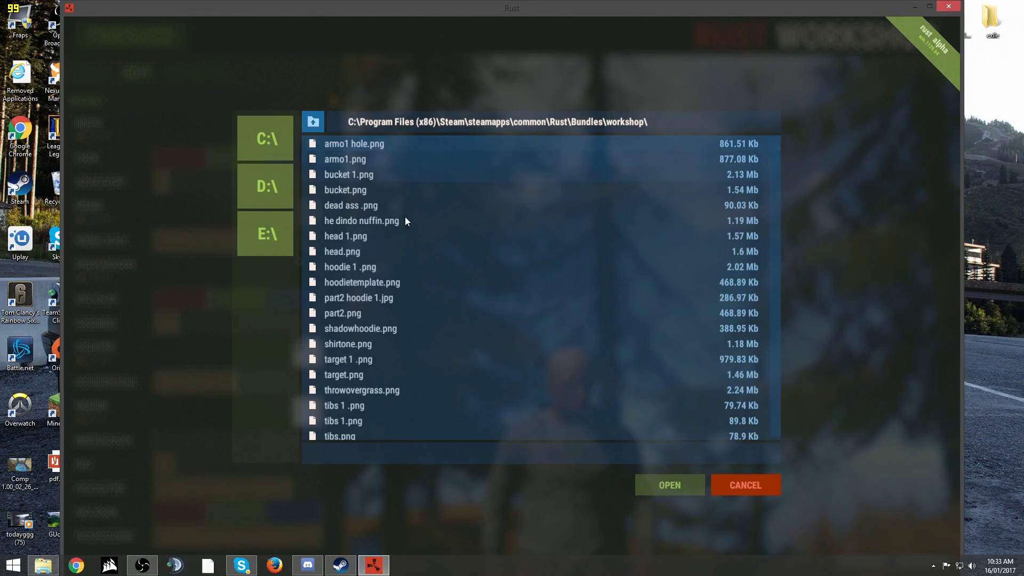
{"action": "left_click", "coordinate": [438, 252]}
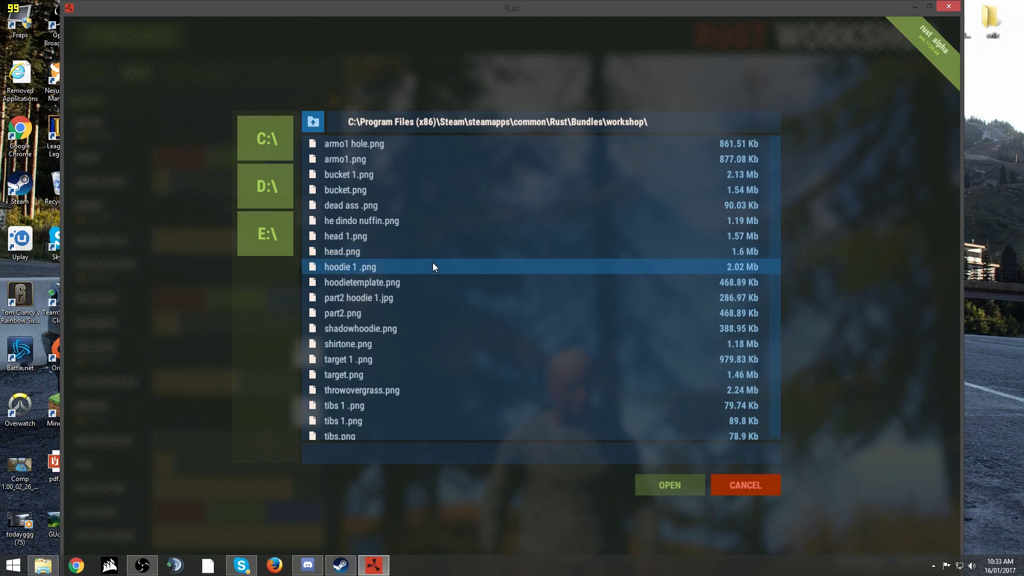
{"action": "left_click", "coordinate": [433, 264]}
{"action": "left_click", "coordinate": [681, 486]}
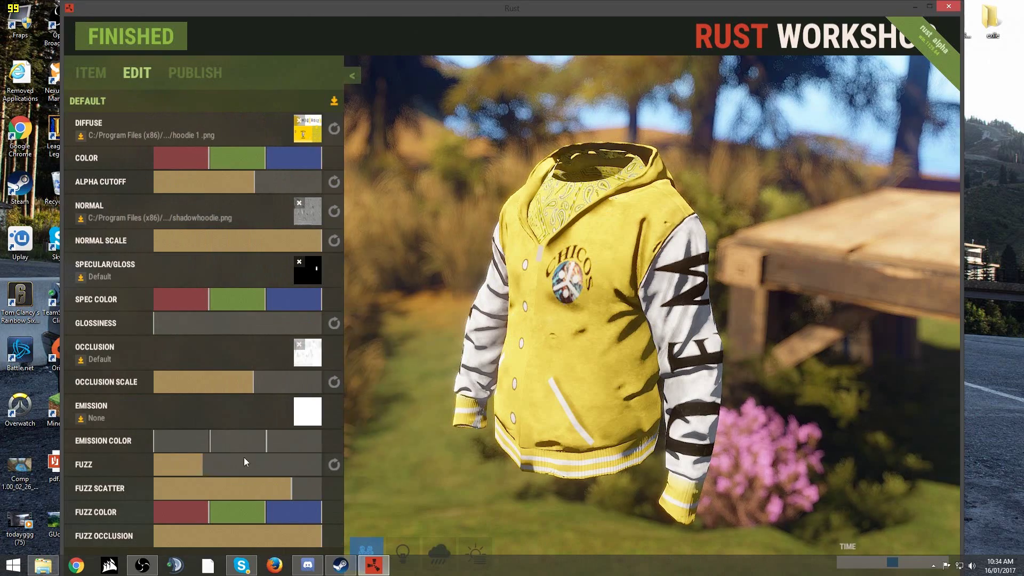
Step: Turn fuzz and fuzz scatter down, testing then restoring the specular and hoodie colours
{"action": "left_click_drag", "start_coordinate": [245, 456], "coordinate": [164, 475]}
{"action": "left_click_drag", "start_coordinate": [292, 488], "coordinate": [165, 482]}
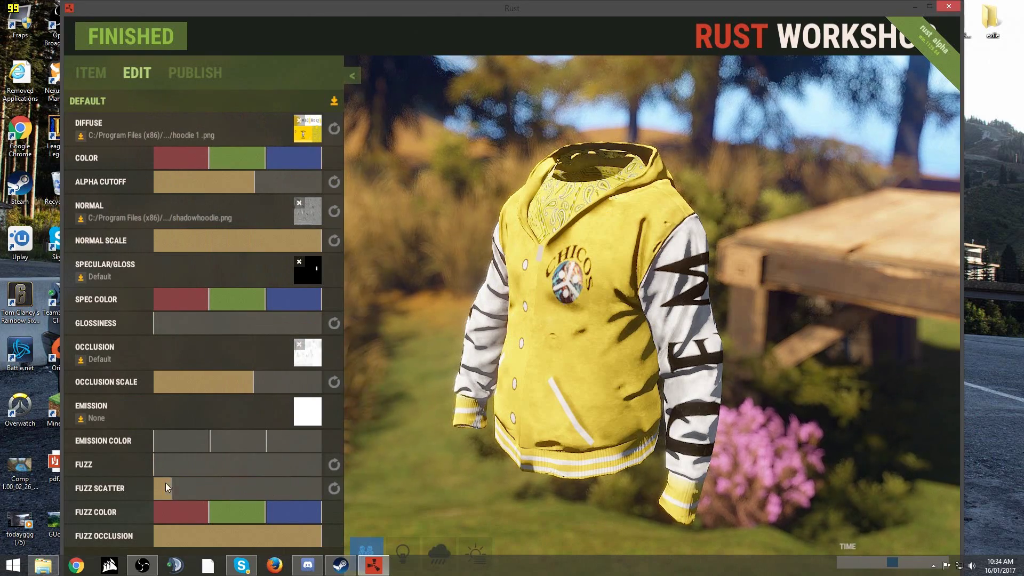
{"action": "left_click_drag", "start_coordinate": [171, 290], "coordinate": [113, 305]}
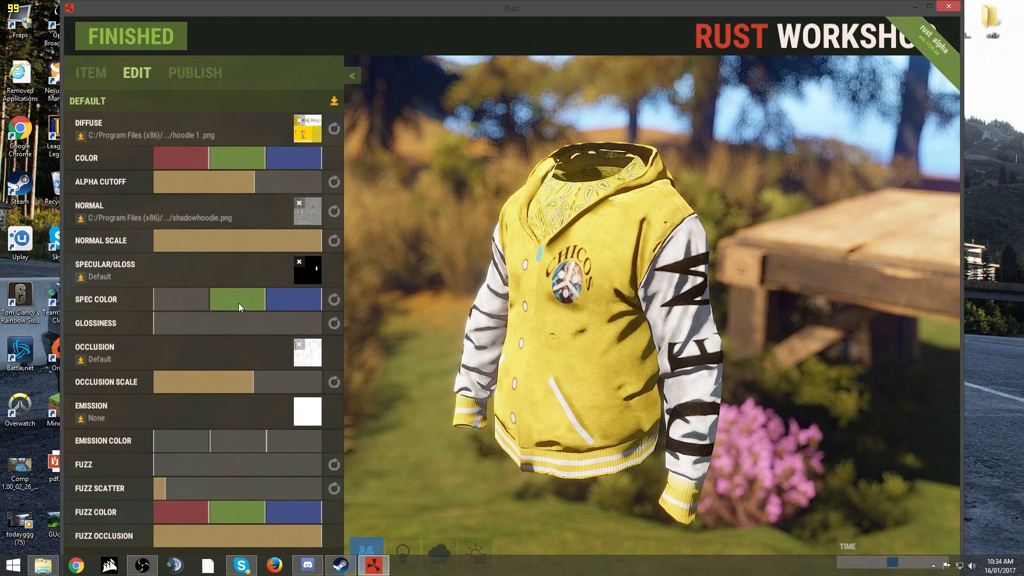
{"action": "left_click_drag", "start_coordinate": [176, 314], "coordinate": [267, 195]}
{"action": "left_click_drag", "start_coordinate": [264, 158], "coordinate": [411, 169]}
{"action": "left_click_drag", "start_coordinate": [201, 155], "coordinate": [345, 331]}
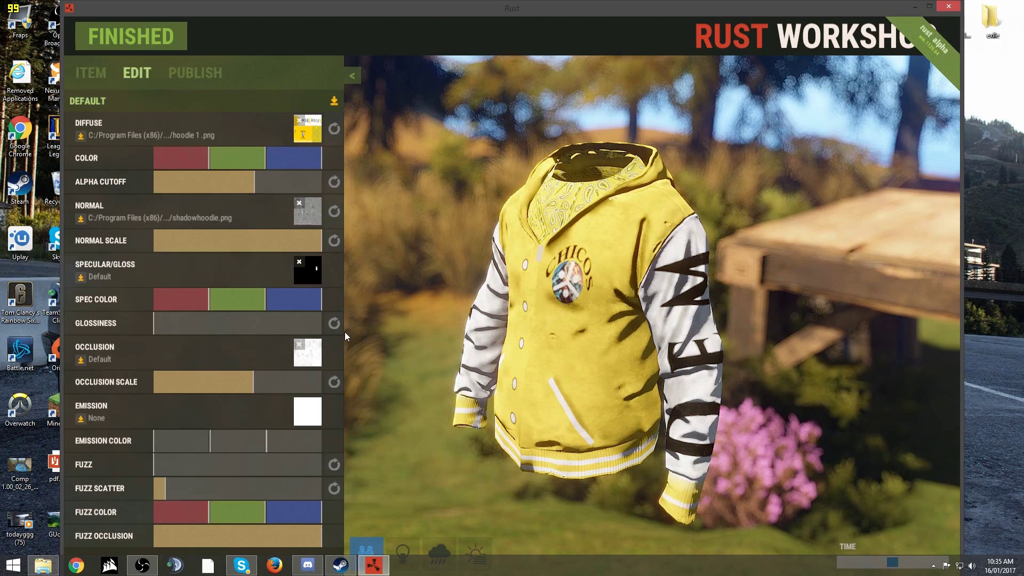
{"action": "scroll", "coordinate": [90, 409], "scroll_direction": "up", "scroll_amount": 1}
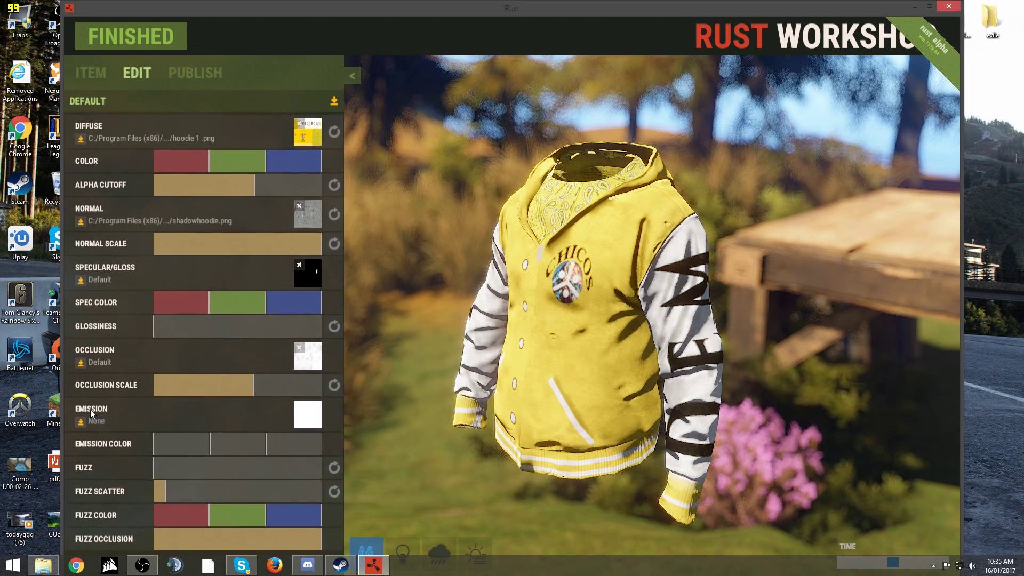
Step: Title the hoodie 'Chicos Varsity Jacket', publish it, and return to the workshop list
{"action": "left_click", "coordinate": [91, 75]}
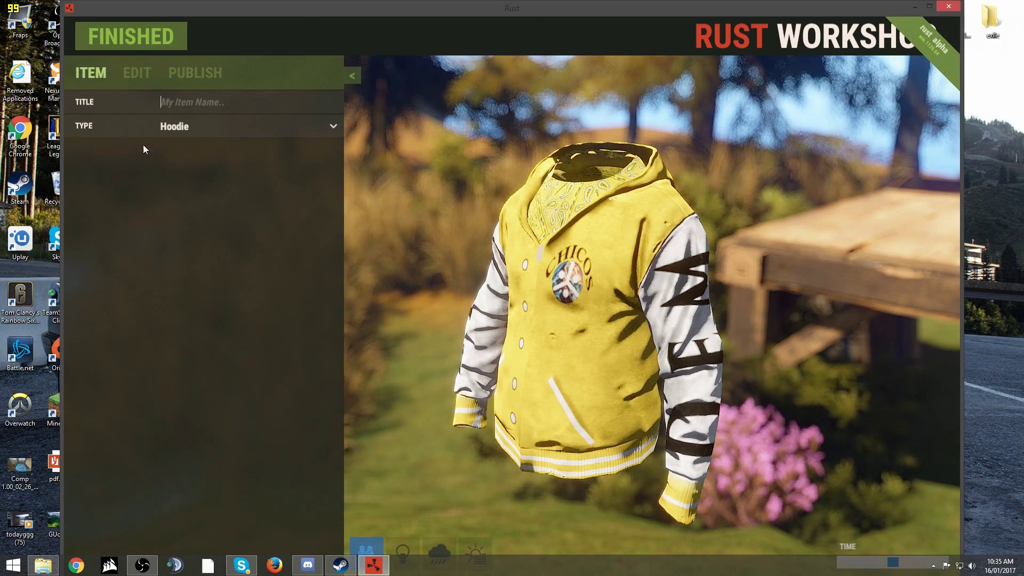
{"action": "left_click", "coordinate": [165, 102]}
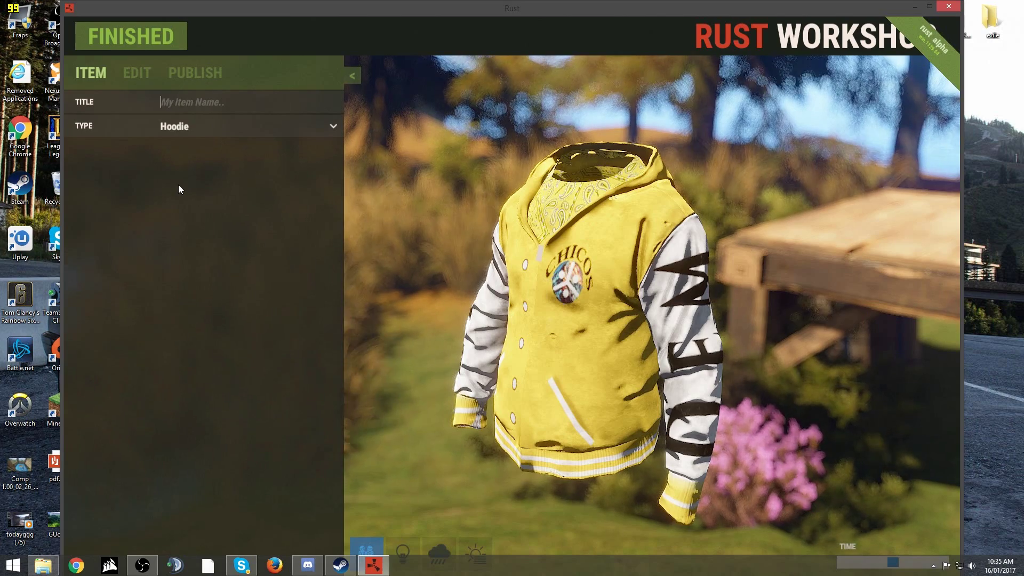
{"action": "type", "text": "chol"}
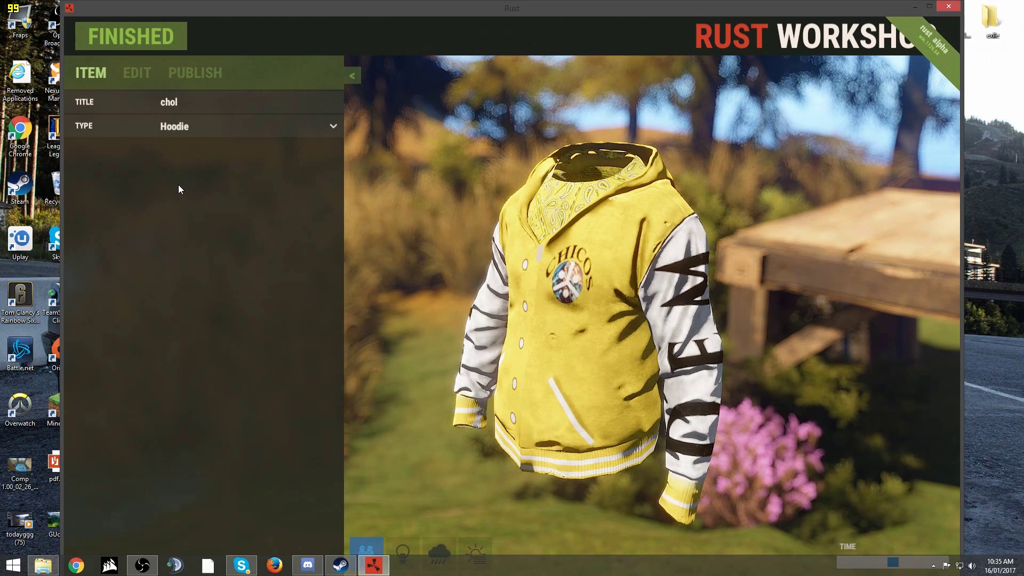
{"action": "key", "text": "BackSpace"}
{"action": "key", "text": "BackSpace"}
{"action": "type", "text": "ic"}
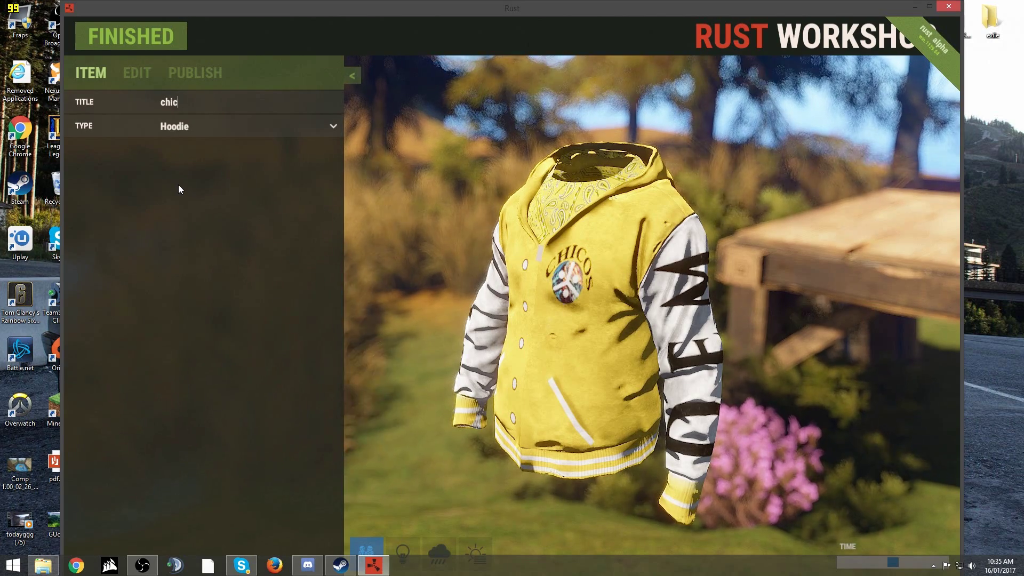
{"action": "type", "text": "os jacket"}
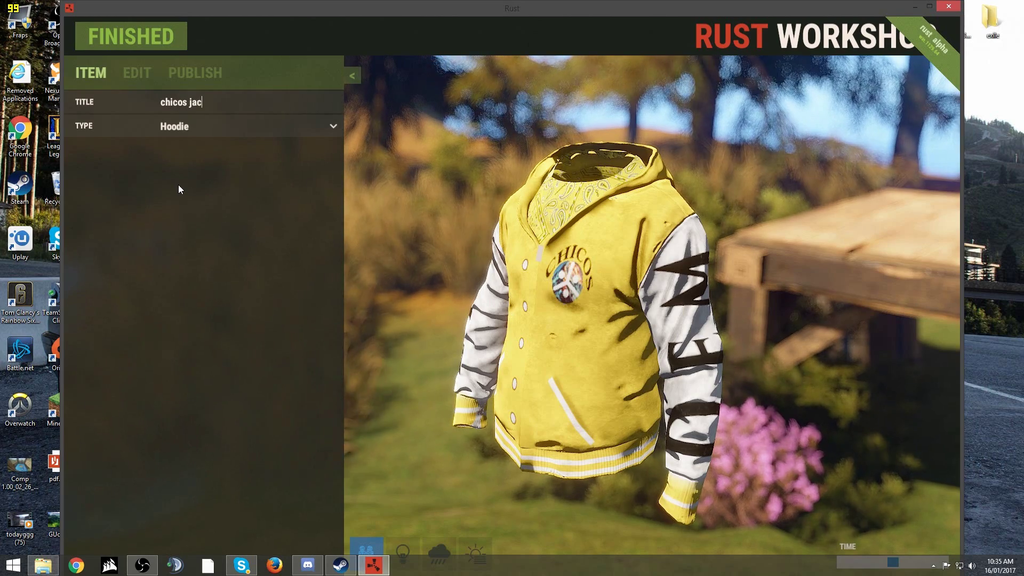
{"action": "key", "text": "BackSpace"}
{"action": "key", "text": "BackSpace"}
{"action": "key", "text": "BackSpace"}
{"action": "key", "text": "BackSpace"}
{"action": "key", "text": "BackSpace"}
{"action": "key", "text": "BackSpace"}
{"action": "key", "text": "BackSpace"}
{"action": "key", "text": "BackSpace"}
{"action": "key", "text": "BackSpace"}
{"action": "key", "text": "BackSpace"}
{"action": "key", "text": "BackSpace"}
{"action": "key", "text": "BackSpace"}
{"action": "key", "text": "BackSpace"}
{"action": "key", "text": "BackSpace"}
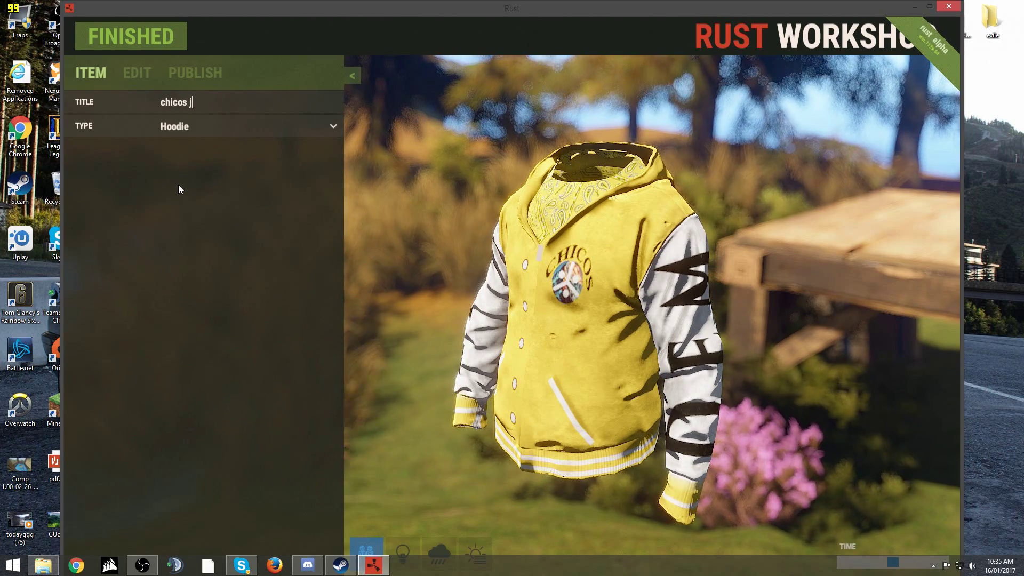
{"action": "left_click", "coordinate": [185, 74]}
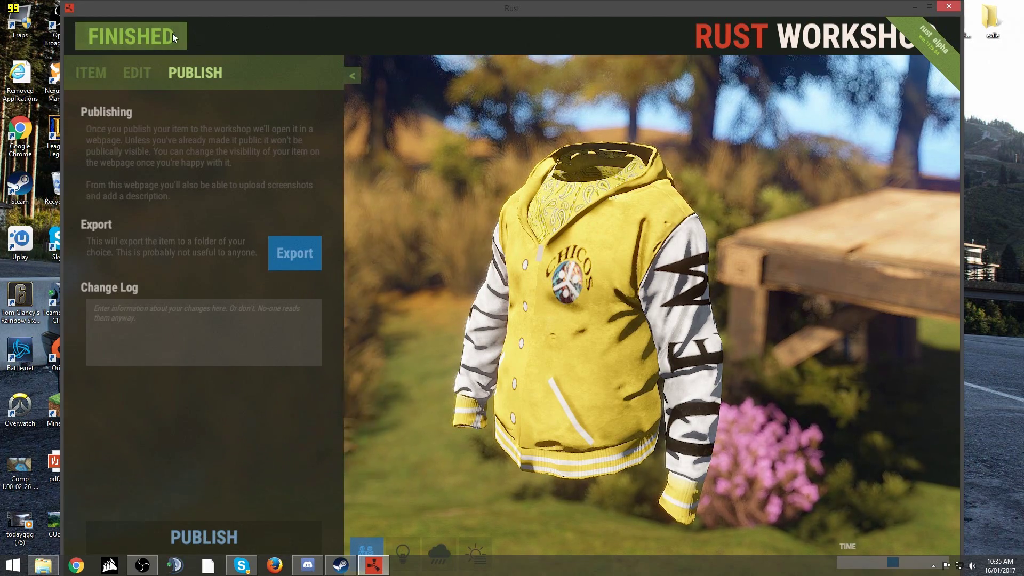
{"action": "left_click", "coordinate": [140, 34]}
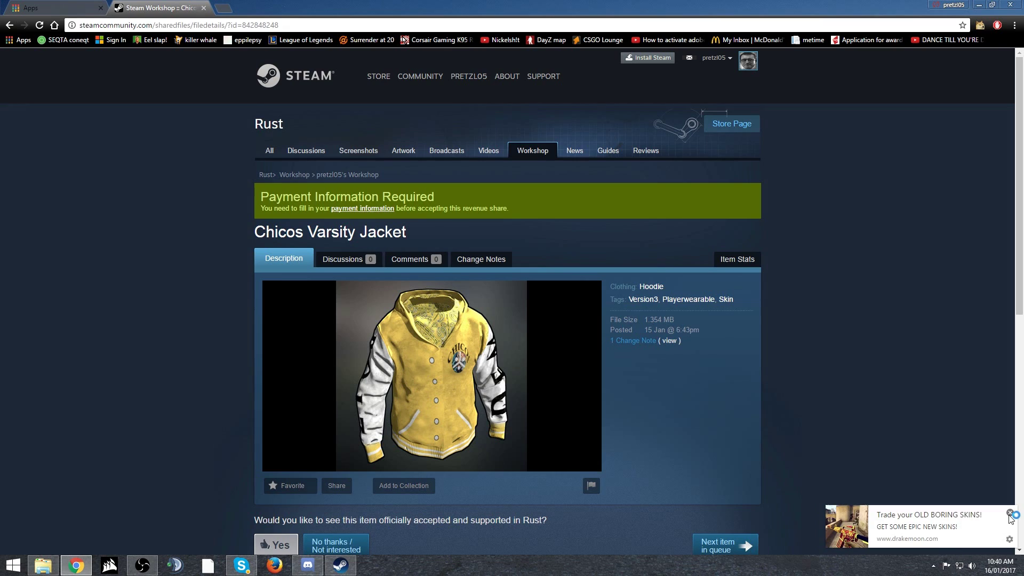
Step: Review the Chicos Varsity Jacket workshop page, then minimize Chrome to reveal Steam
{"action": "left_click", "coordinate": [1010, 513]}
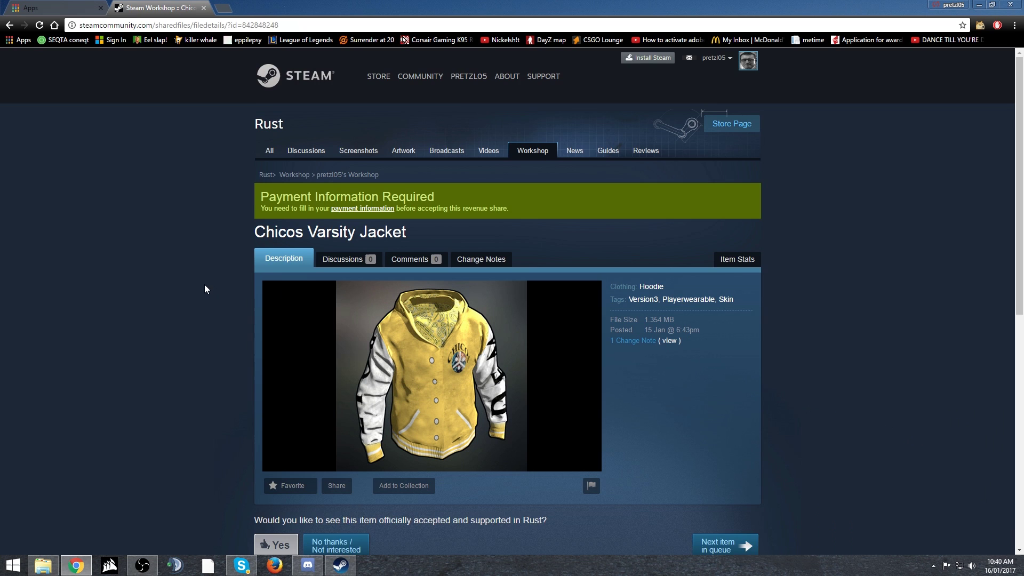
{"action": "scroll", "coordinate": [205, 291], "scroll_direction": "down", "scroll_amount": 4}
{"action": "scroll", "coordinate": [204, 287], "scroll_direction": "down", "scroll_amount": 3}
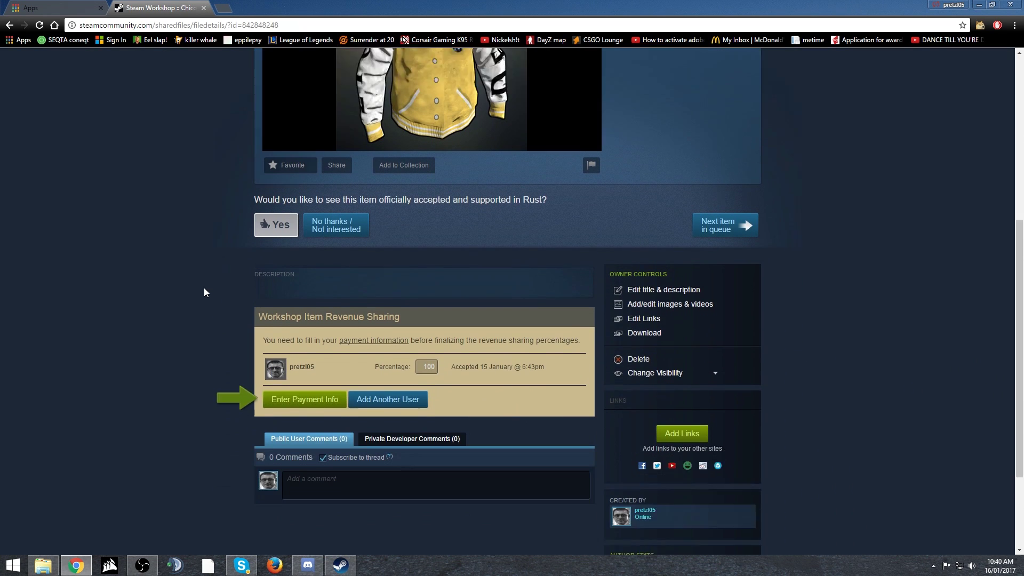
{"action": "scroll", "coordinate": [204, 287], "scroll_direction": "up", "scroll_amount": 5}
{"action": "scroll", "coordinate": [204, 287], "scroll_direction": "up", "scroll_amount": 2}
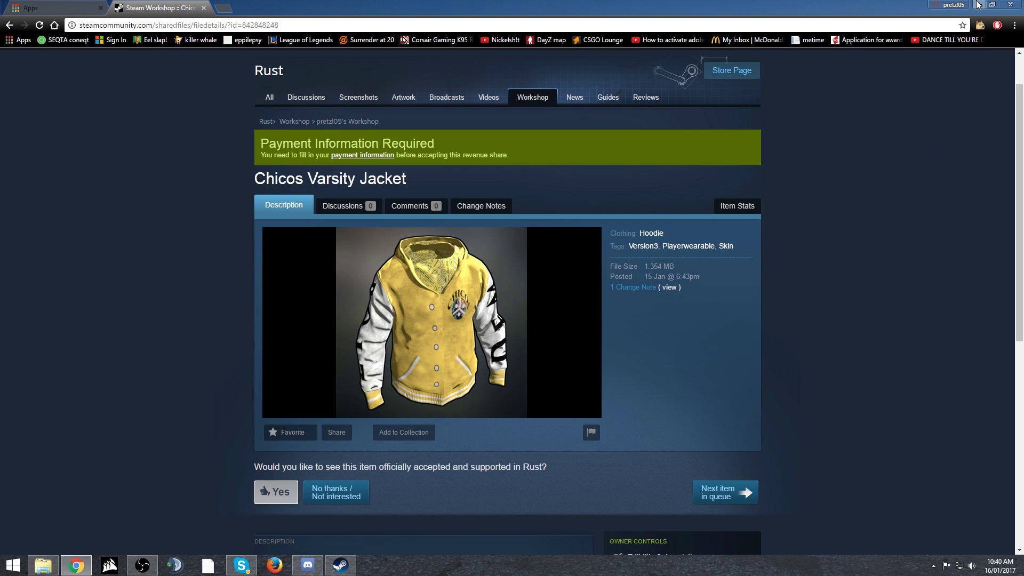
{"action": "left_click", "coordinate": [978, 5]}
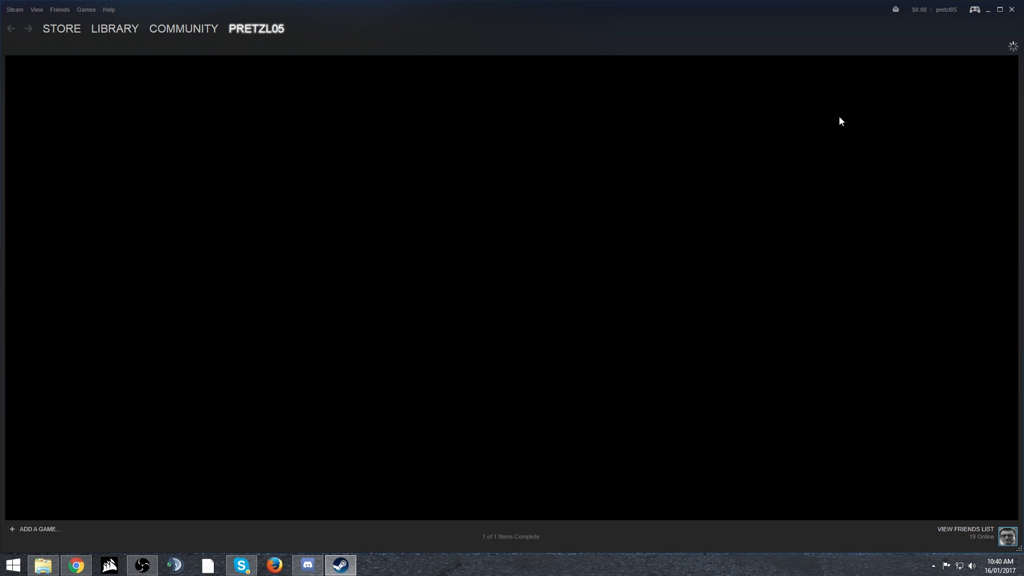
{"action": "left_click", "coordinate": [143, 564]}
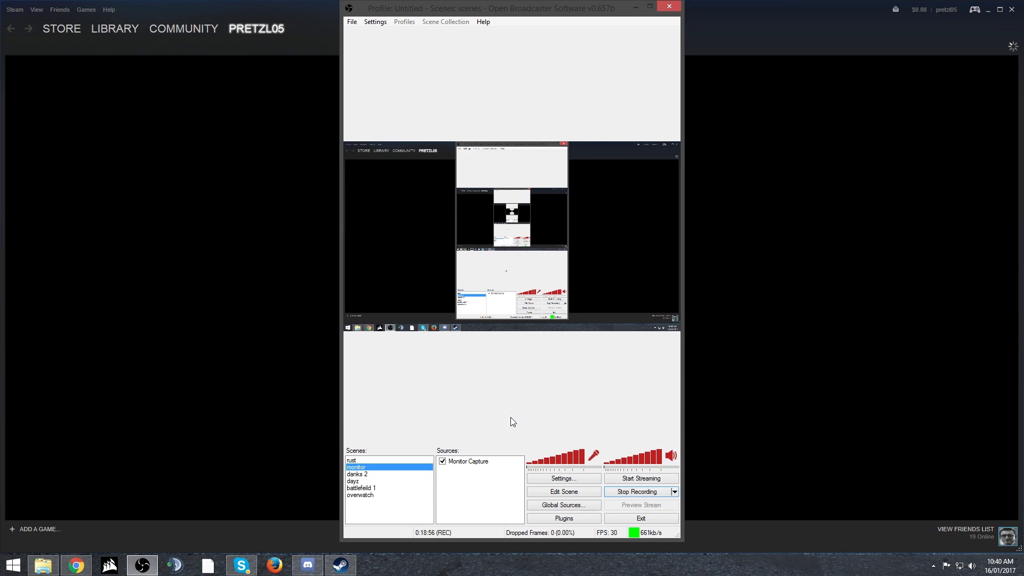